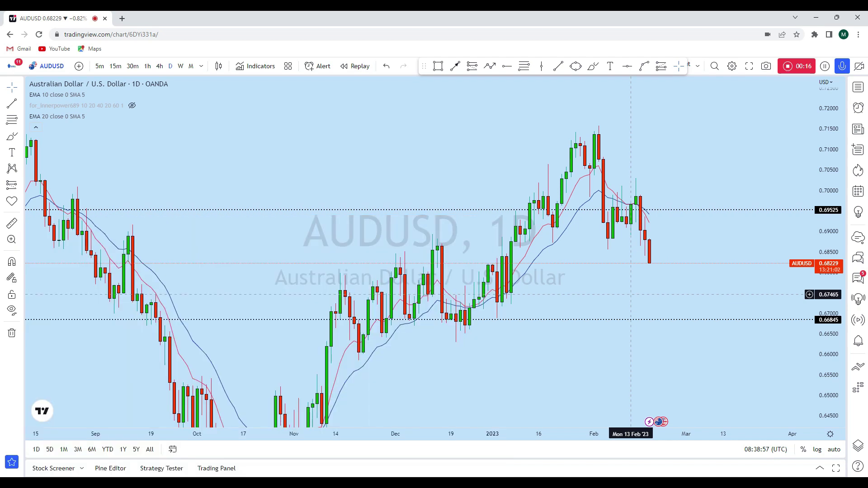
# Step: Switch the AUDUSD chart to the monthly timeframe
pyautogui.click(191, 66)
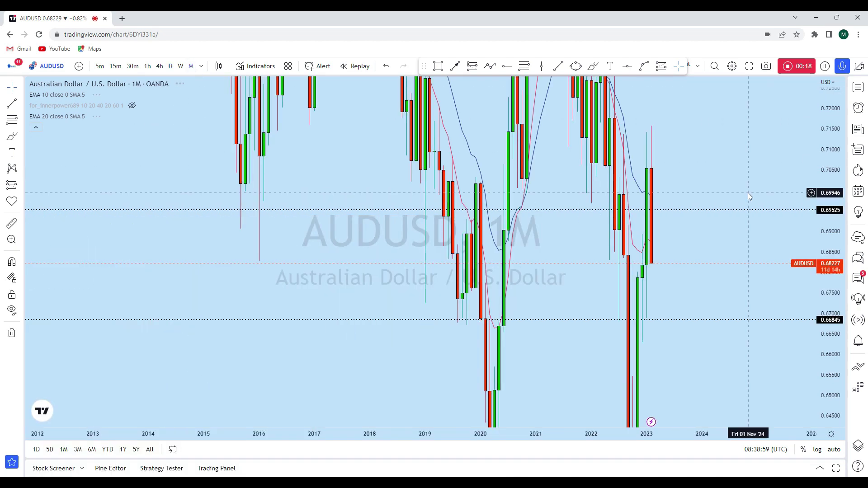
pyautogui.moveTo(820, 157); pyautogui.dragTo(820, 348)
pyautogui.scroll(4, 692, 303)
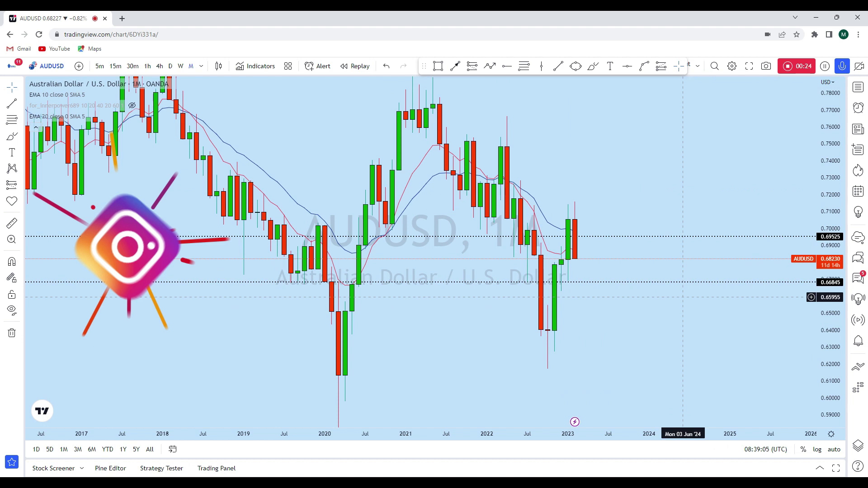
# Step: Place a horizontal line at about 0.71291 on the monthly chart
pyautogui.click(627, 66)
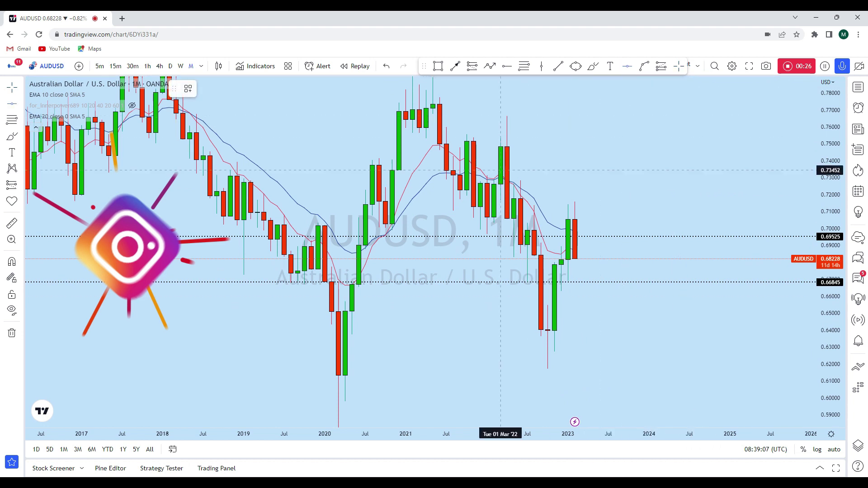
pyautogui.click(366, 207)
pyautogui.moveTo(573, 290); pyautogui.dragTo(602, 306)
pyautogui.moveTo(830, 310); pyautogui.dragTo(830, 194)
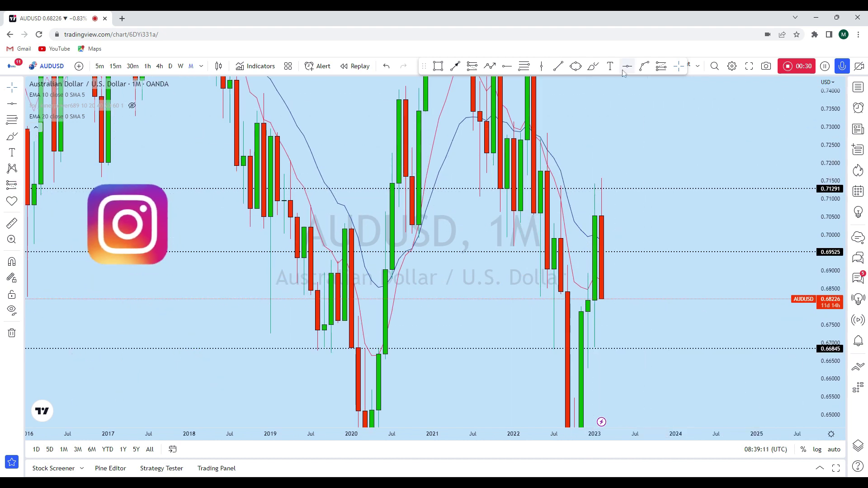
# Step: Brush a circle with a falling stroke at the latest monthly highs and a rising stroke along the recent upswing, undoing each sketch
pyautogui.click(594, 67)
pyautogui.moveTo(608, 168)
pyautogui.mouseDown()
pyautogui.moveTo(595, 178)
pyautogui.moveTo(595, 169)
pyautogui.moveTo(596, 371)
pyautogui.mouseUp()
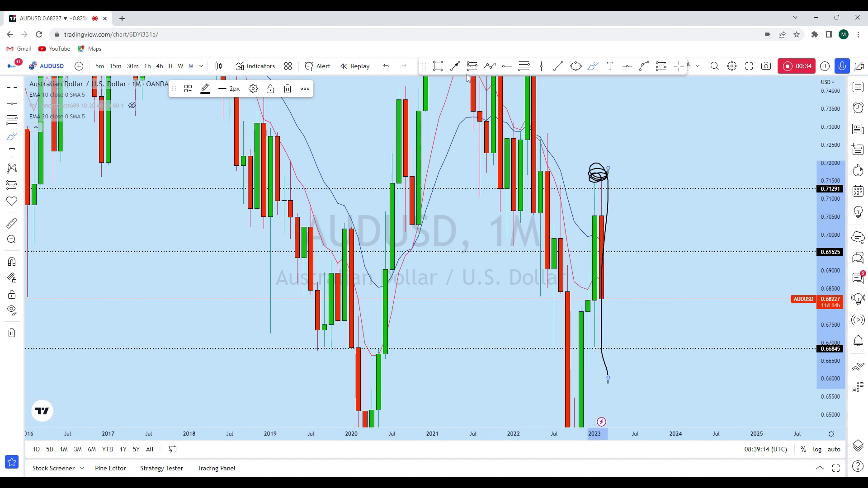
pyautogui.click(387, 66)
pyautogui.scroll(-5, 798, 164)
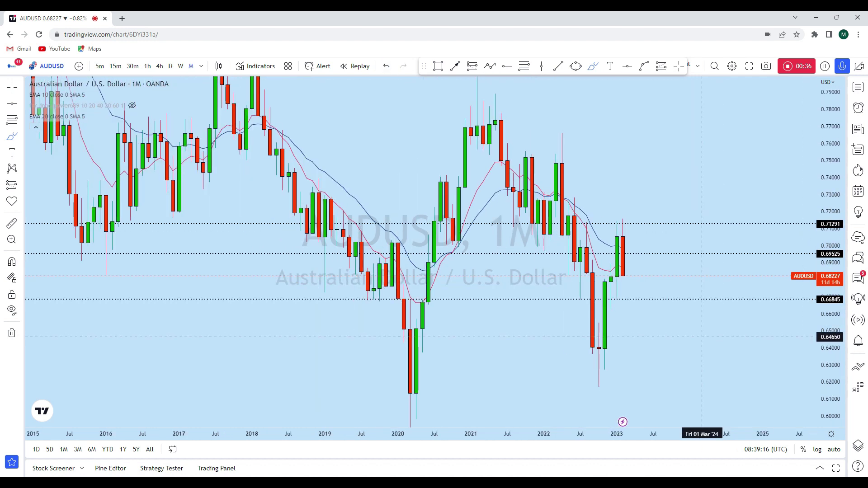
pyautogui.moveTo(639, 383); pyautogui.dragTo(660, 216)
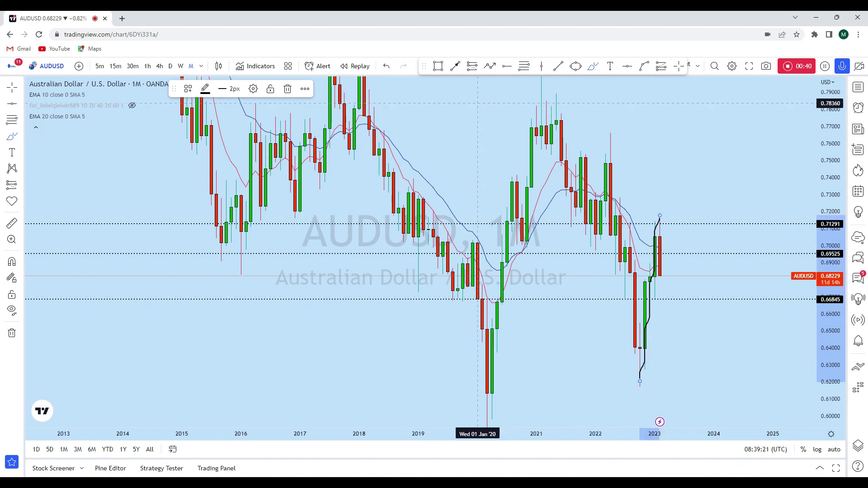
pyautogui.click(392, 67)
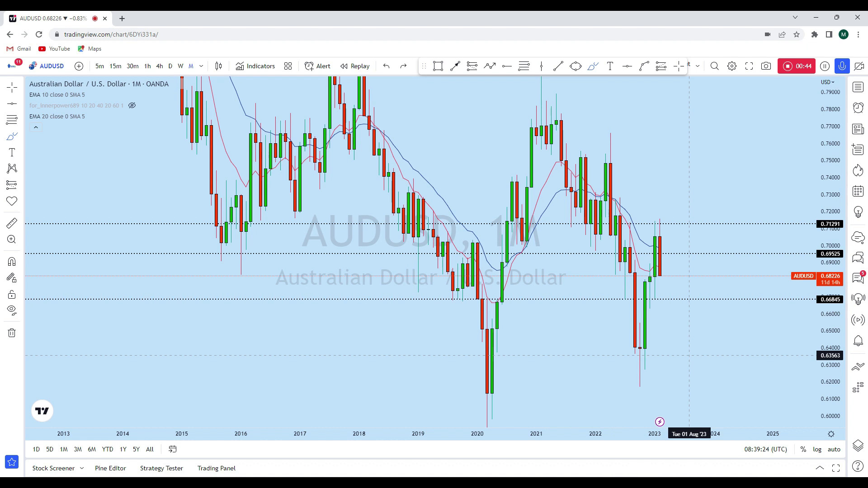
# Step: Brush a falling trend stroke from the mid-2021 high past the early-2023 high towards late 2024, undoing each attempt
pyautogui.scroll(2, 689, 356)
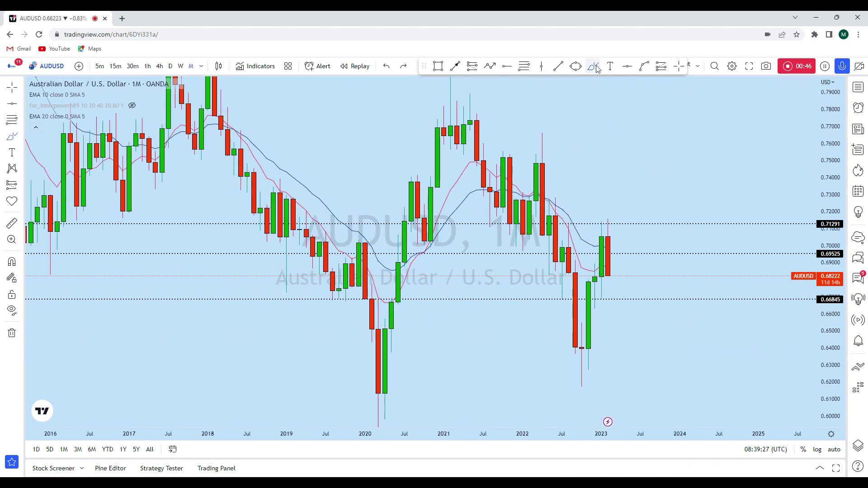
pyautogui.moveTo(471, 110)
pyautogui.mouseDown()
pyautogui.moveTo(616, 220)
pyautogui.moveTo(726, 364)
pyautogui.moveTo(700, 364)
pyautogui.moveTo(816, 388)
pyautogui.mouseUp()
pyautogui.click(386, 66)
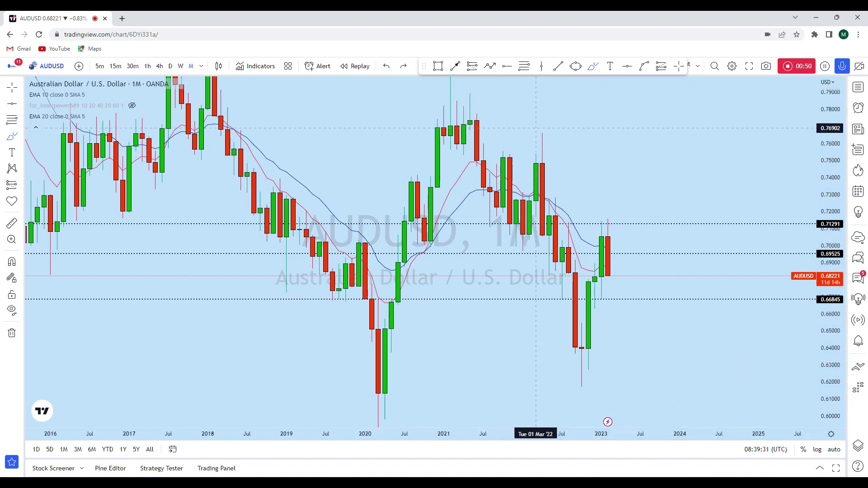
pyautogui.moveTo(483, 116)
pyautogui.mouseDown()
pyautogui.moveTo(696, 312)
pyautogui.moveTo(719, 316)
pyautogui.moveTo(752, 347)
pyautogui.mouseUp()
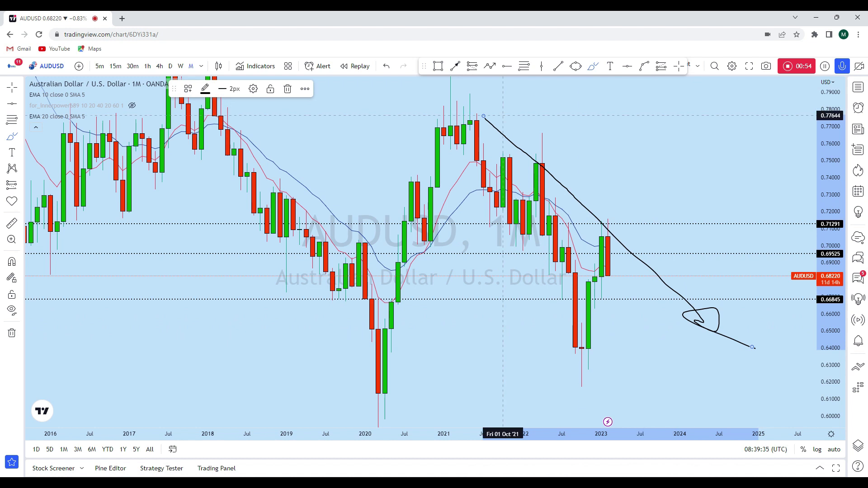
pyautogui.click(386, 66)
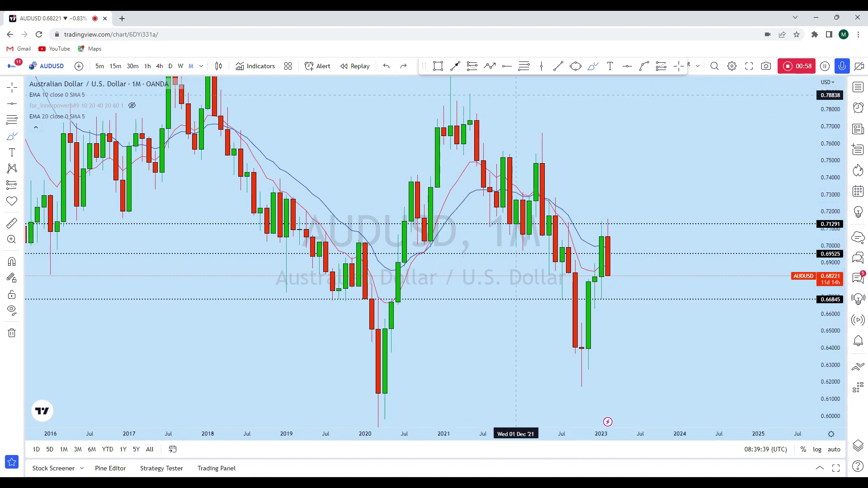
# Step: Draw a Fib retracement from the 2022 swing low at 0.61706 up to the early-2023 high at 0.71545
pyautogui.click(524, 66)
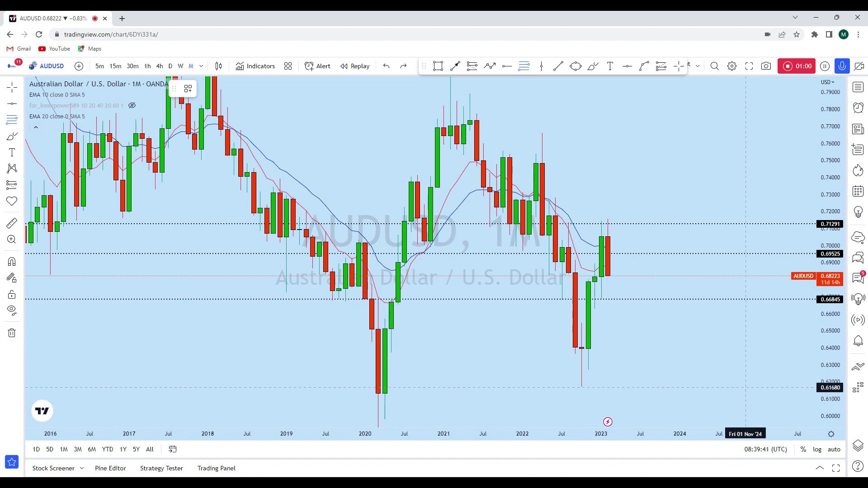
pyautogui.click(746, 387)
pyautogui.click(549, 219)
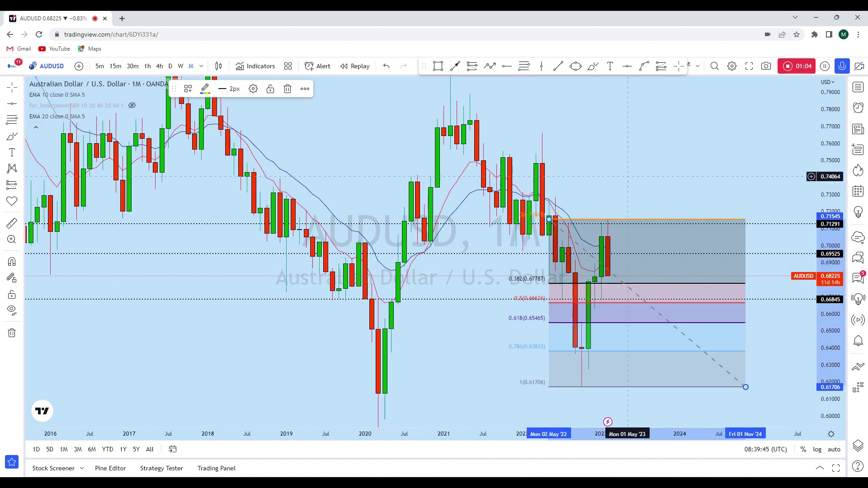
# Step: Place a horizontal line at about 0.65499 on the 0.618 retracement level and delete the Fib retracement
pyautogui.hotkey('alt', 'h')
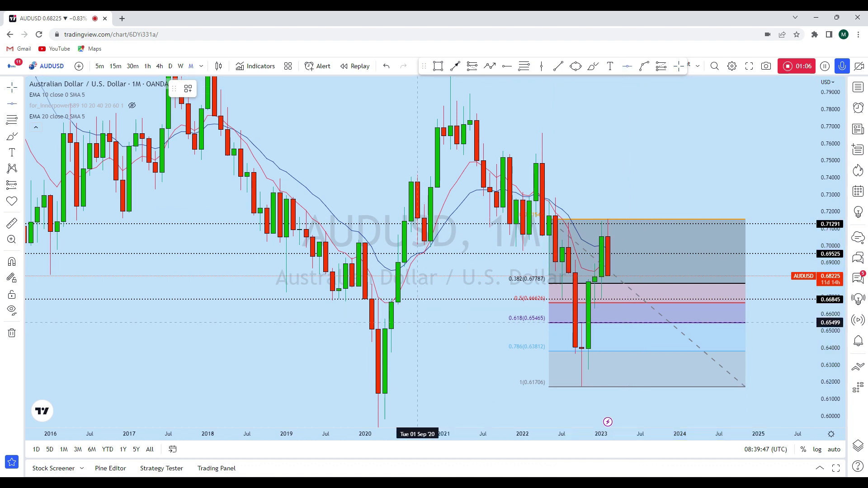
pyautogui.click(418, 322)
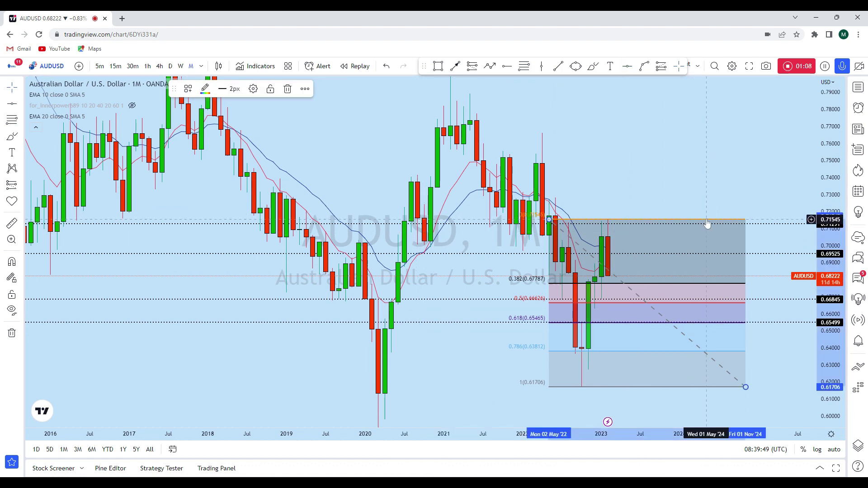
pyautogui.press('Delete')
# Step: Brush marks on the 0.65499 line at the late-2022 candles and to the right of the latest candle, and undo both
pyautogui.moveTo(706, 177); pyautogui.dragTo(715, 138)
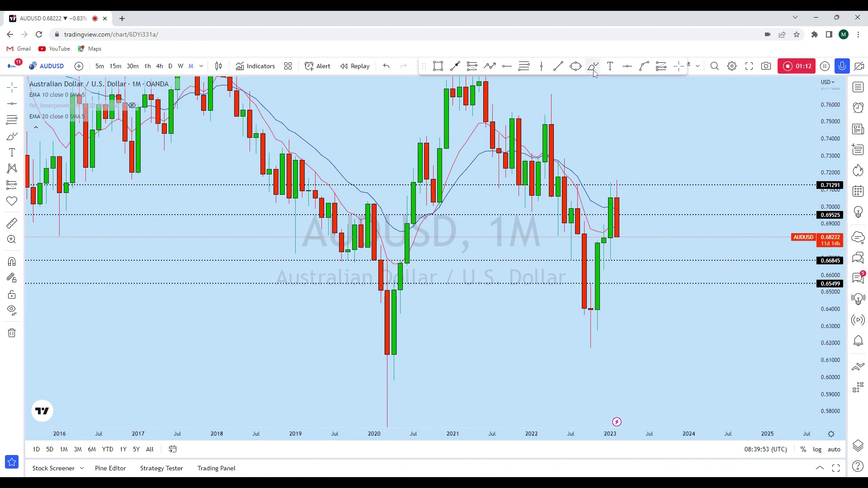
pyautogui.moveTo(596, 284); pyautogui.dragTo(585, 285)
pyautogui.moveTo(647, 279); pyautogui.dragTo(643, 292)
pyautogui.hotkey('ctrl', 'z')
pyautogui.hotkey('ctrl', 'z')
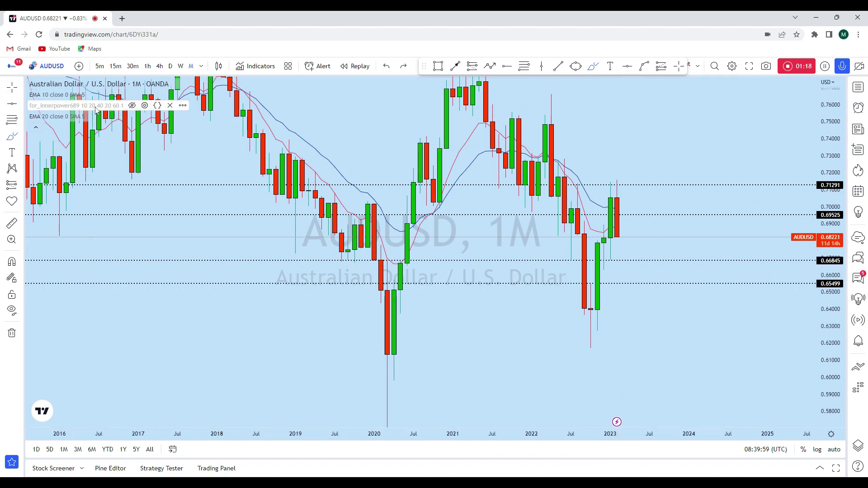
# Step: Delete the horizontal lines at 0.71291, 0.69525 and 0.66845, keeping only the 0.65499 line
pyautogui.click(643, 184)
pyautogui.press('Delete')
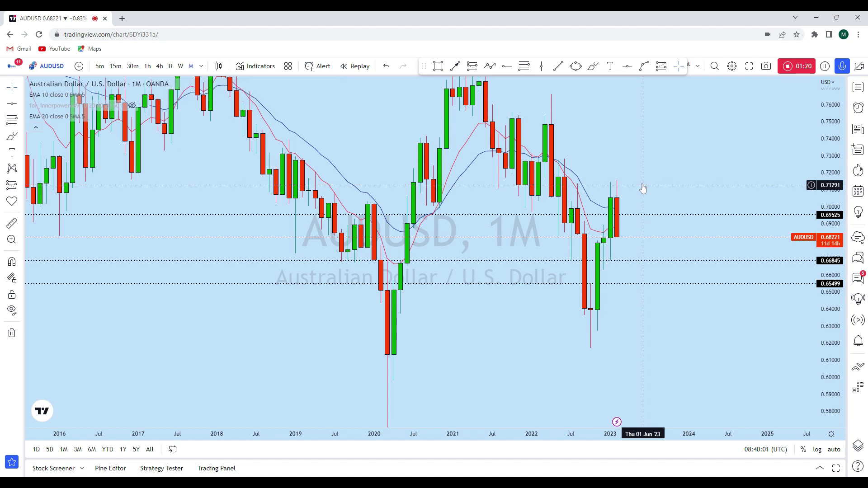
pyautogui.press('Delete')
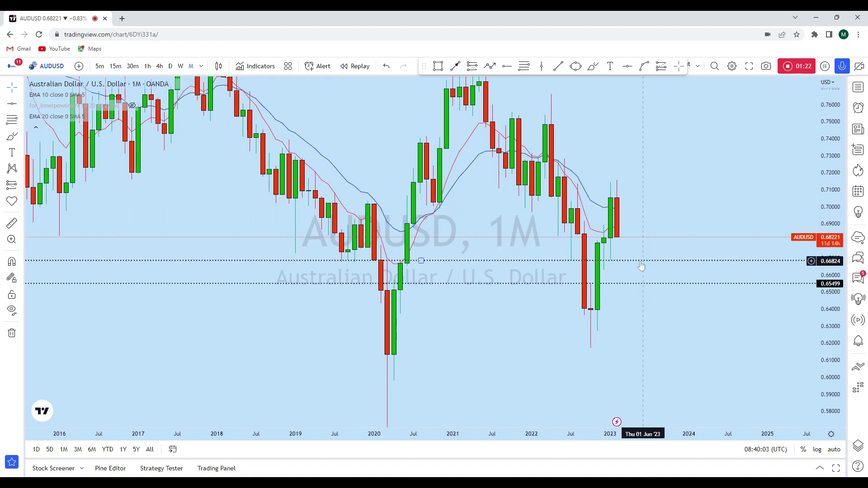
pyautogui.press('Delete')
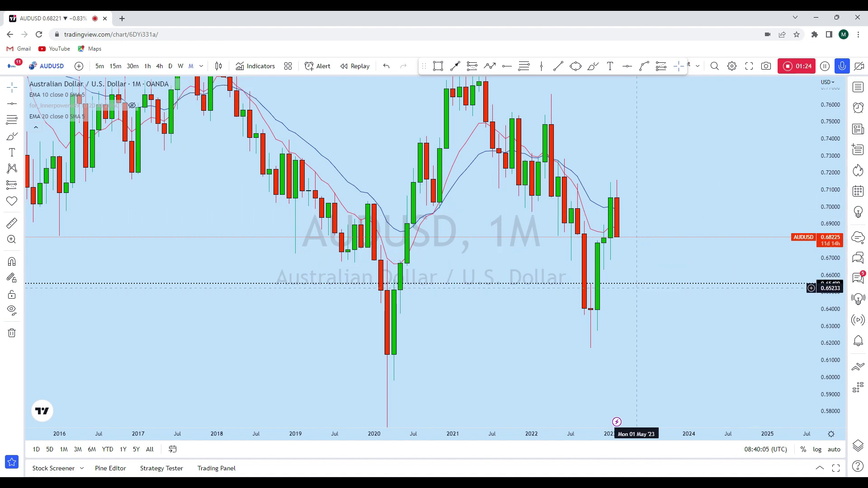
# Step: Brush a projected decline from the latest monthly candle to just below the 0.65499 line, and undo it
pyautogui.click(593, 66)
pyautogui.moveTo(611, 236)
pyautogui.mouseDown()
pyautogui.moveTo(617, 231)
pyautogui.moveTo(639, 310)
pyautogui.mouseUp()
pyautogui.hotkey('ctrl', 'z')
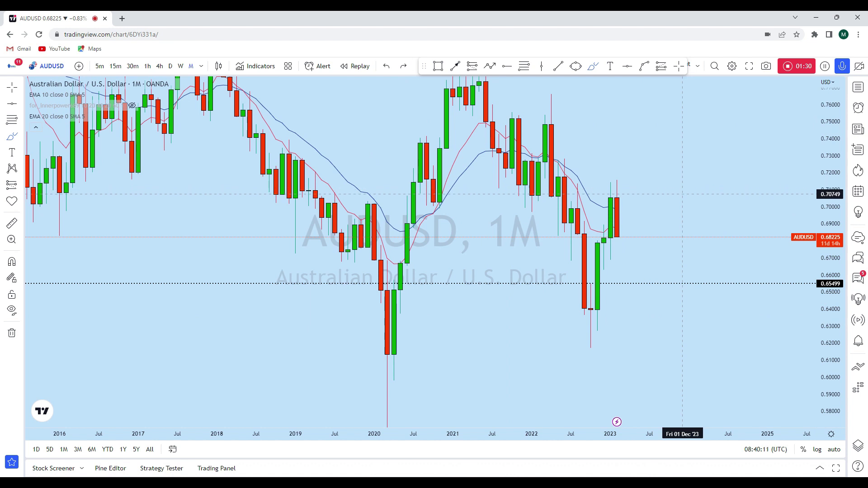
# Step: Switch the chart to the weekly timeframe
pyautogui.click(180, 66)
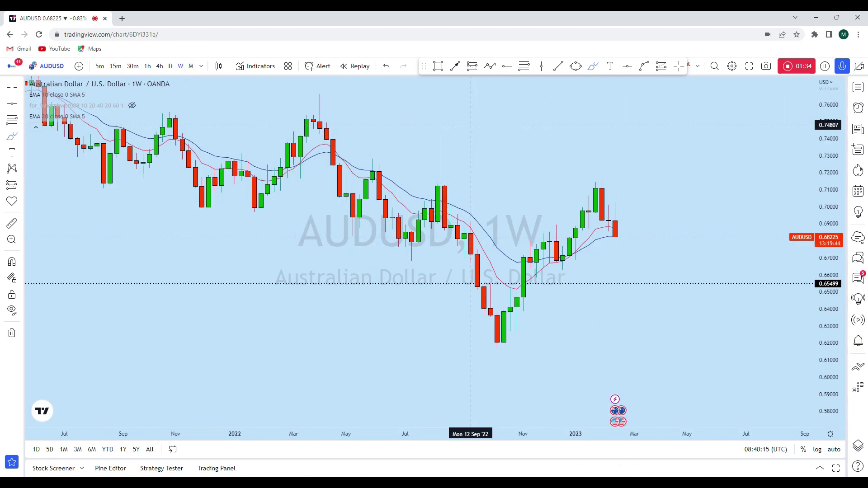
pyautogui.scroll(-4, 516, 164)
pyautogui.moveTo(839, 260); pyautogui.dragTo(821, 159)
pyautogui.scroll(3, 705, 226)
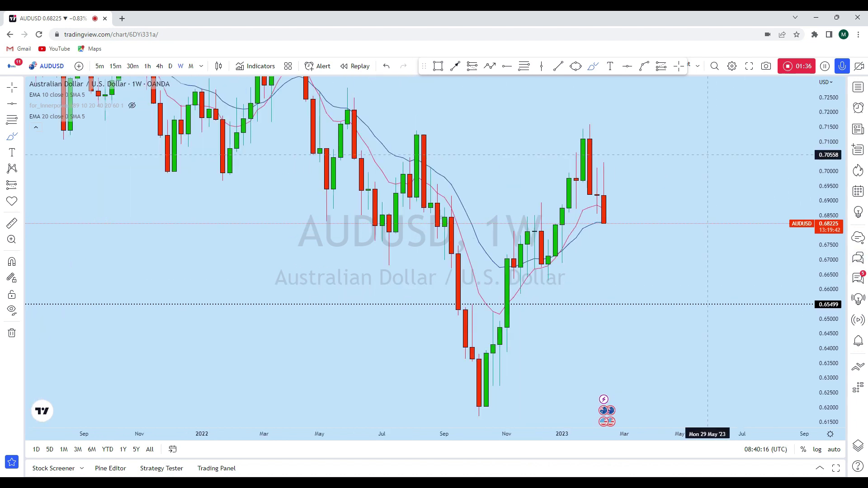
# Step: Brush a circle around the latest weekly upper wicks with a stroke falling to about 0.665, and undo the sketches
pyautogui.moveTo(600, 192)
pyautogui.mouseDown()
pyautogui.moveTo(707, 171)
pyautogui.moveTo(763, 174)
pyautogui.mouseUp()
pyautogui.click(388, 67)
pyautogui.click(387, 67)
pyautogui.moveTo(612, 157)
pyautogui.mouseDown()
pyautogui.moveTo(597, 167)
pyautogui.moveTo(615, 274)
pyautogui.mouseUp()
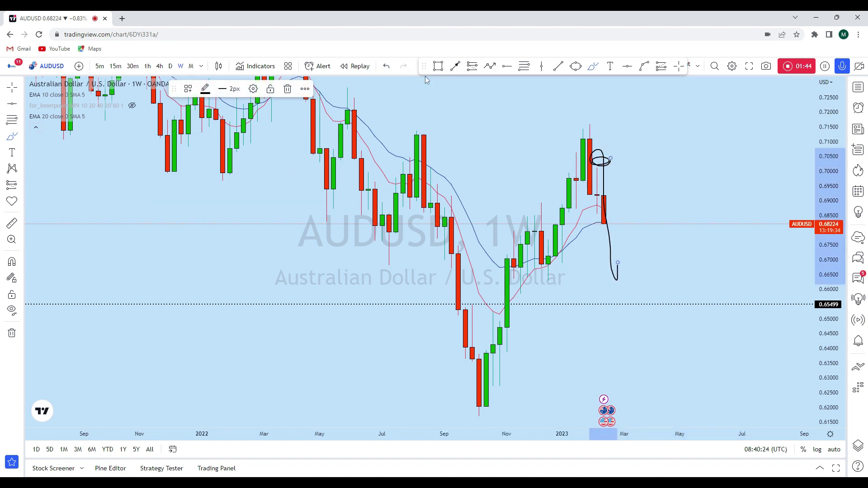
pyautogui.click(387, 66)
pyautogui.click(387, 66)
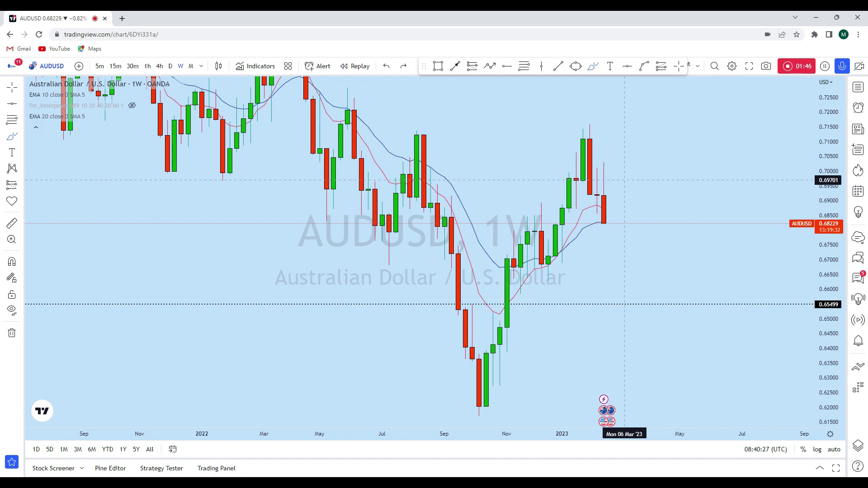
# Step: Brush a vertical stroke down the latest weekly candle and a projected drop below the 0.65499 line, undoing each
pyautogui.moveTo(603, 164); pyautogui.dragTo(604, 266)
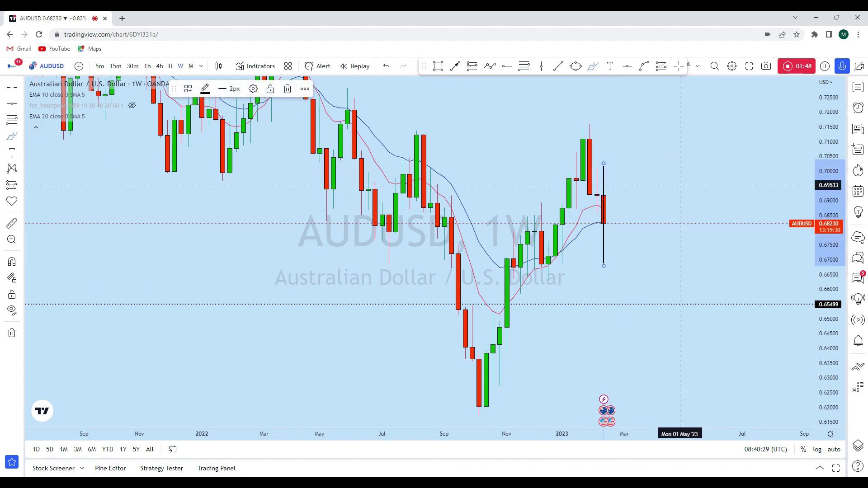
pyautogui.hotkey('ctrl', 'z')
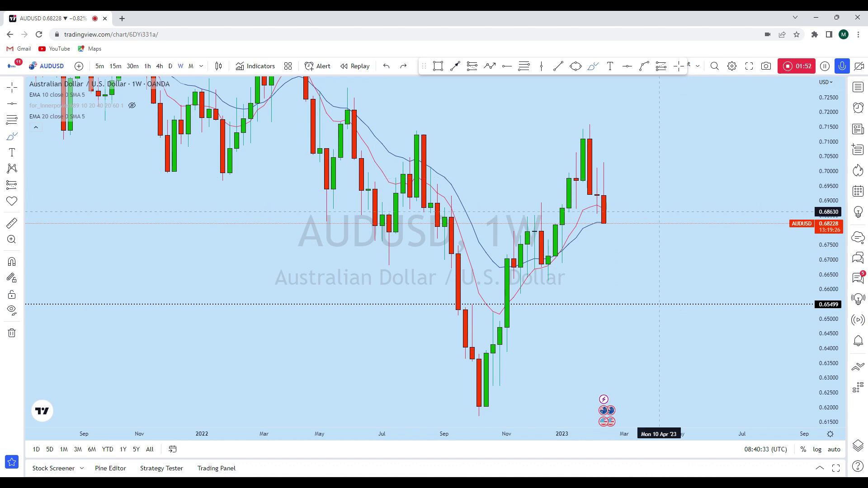
pyautogui.moveTo(606, 223)
pyautogui.mouseDown()
pyautogui.moveTo(622, 211)
pyautogui.moveTo(633, 294)
pyautogui.moveTo(625, 317)
pyautogui.mouseUp()
pyautogui.click(387, 67)
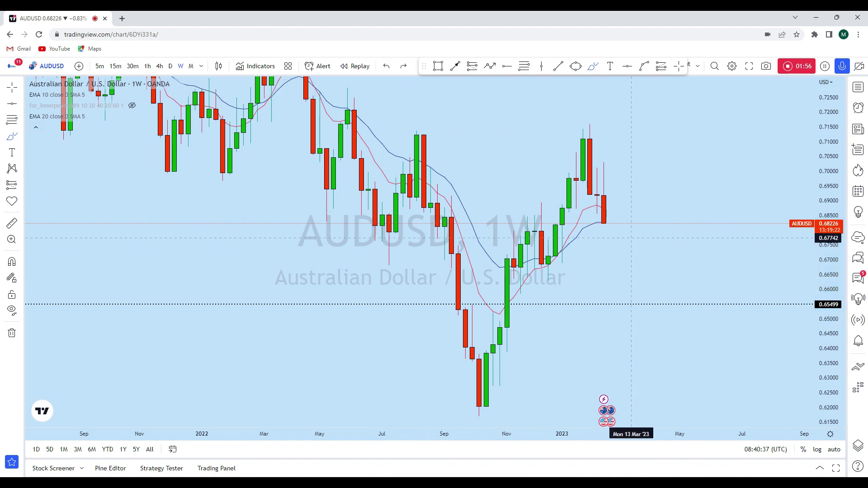
# Step: Brush marks on the 0.65499 line at the autumn 2022 candles and near March 2023, and undo them
pyautogui.moveTo(466, 304); pyautogui.dragTo(477, 304)
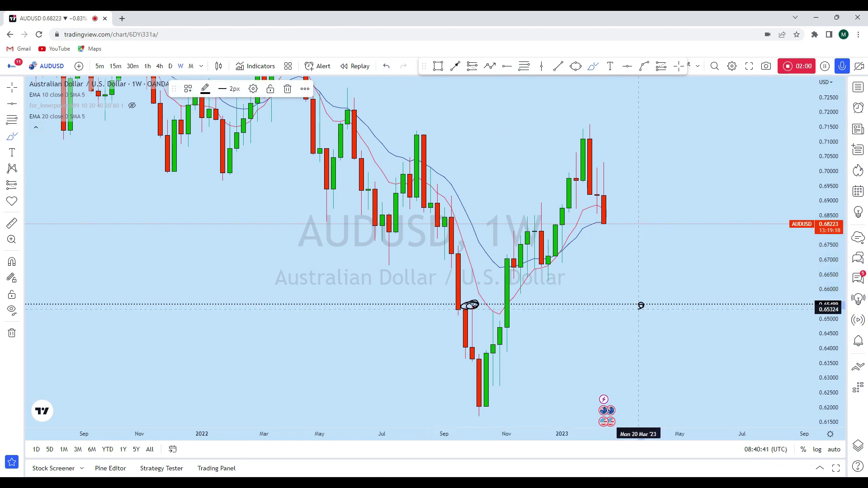
pyautogui.moveTo(641, 305); pyautogui.dragTo(652, 304)
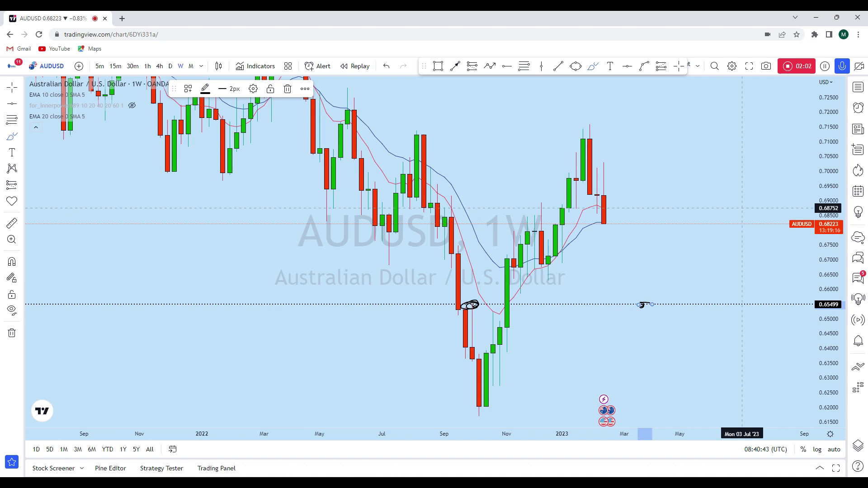
pyautogui.click(392, 67)
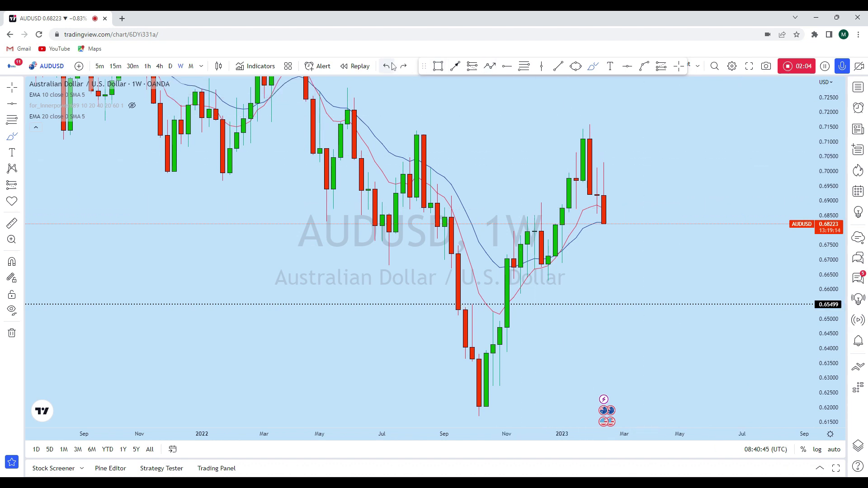
# Step: Switch the chart to the daily timeframe
pyautogui.click(170, 66)
pyautogui.scroll(-5, 661, 234)
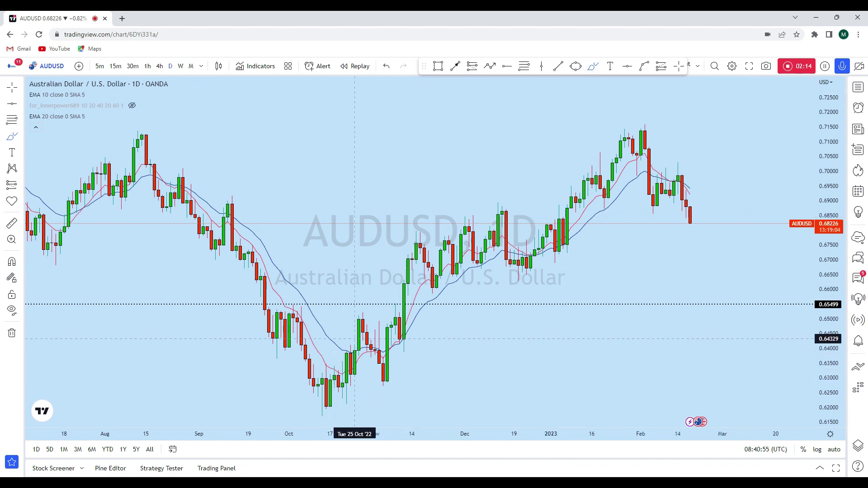
# Step: Brush a rising zigzag along the November-to-February daily uptrend and a stroke down the early-February drop, undoing each
pyautogui.moveTo(383, 373)
pyautogui.mouseDown()
pyautogui.moveTo(401, 231)
pyautogui.moveTo(424, 243)
pyautogui.moveTo(437, 271)
pyautogui.moveTo(460, 233)
pyautogui.moveTo(495, 218)
pyautogui.moveTo(524, 260)
pyautogui.moveTo(551, 242)
pyautogui.moveTo(572, 188)
pyautogui.moveTo(608, 205)
pyautogui.moveTo(665, 92)
pyautogui.mouseUp()
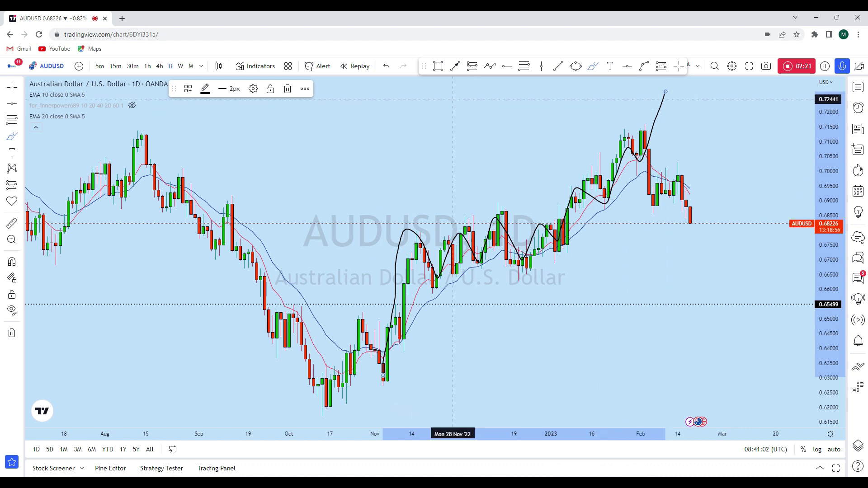
pyautogui.click(385, 66)
pyautogui.moveTo(649, 130); pyautogui.dragTo(653, 218)
pyautogui.click(387, 66)
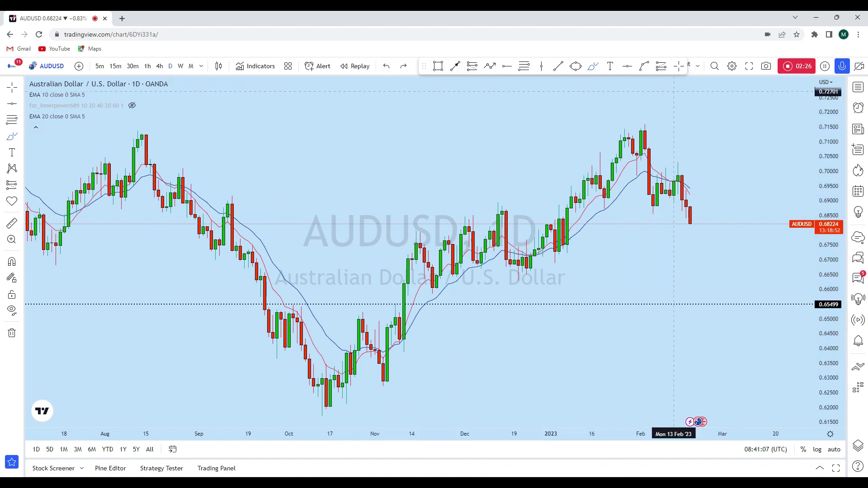
# Step: Brush a rising stroke along the January rally and arcs over the mid-January, early-February and mid-February peaks, undoing each
pyautogui.moveTo(560, 258); pyautogui.dragTo(669, 130)
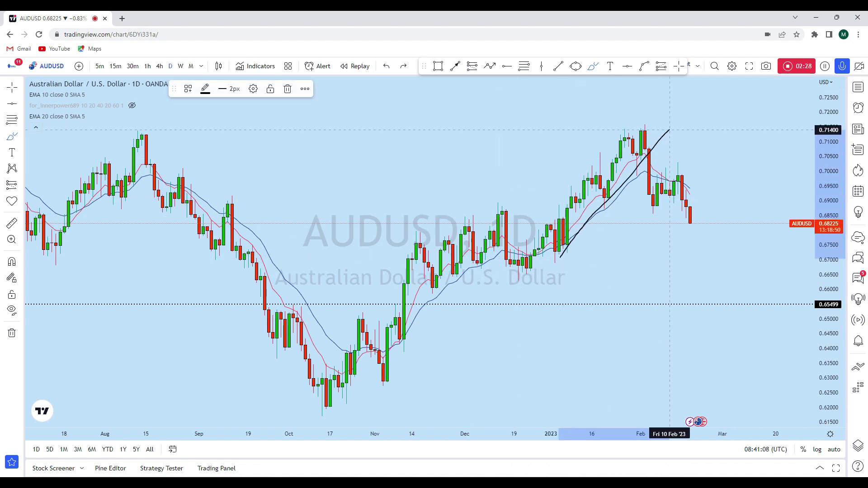
pyautogui.click(387, 66)
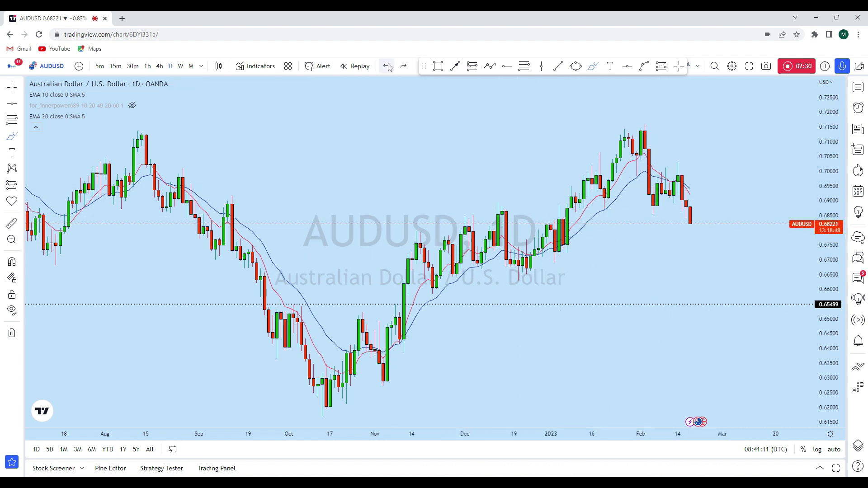
pyautogui.scroll(2, 654, 109)
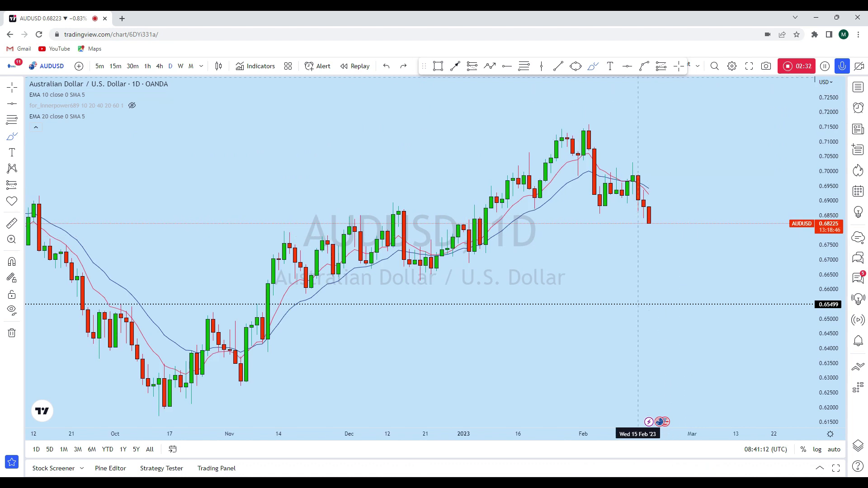
pyautogui.moveTo(618, 162); pyautogui.dragTo(654, 168)
pyautogui.moveTo(574, 130); pyautogui.dragTo(605, 129)
pyautogui.moveTo(514, 155); pyautogui.dragTo(535, 152)
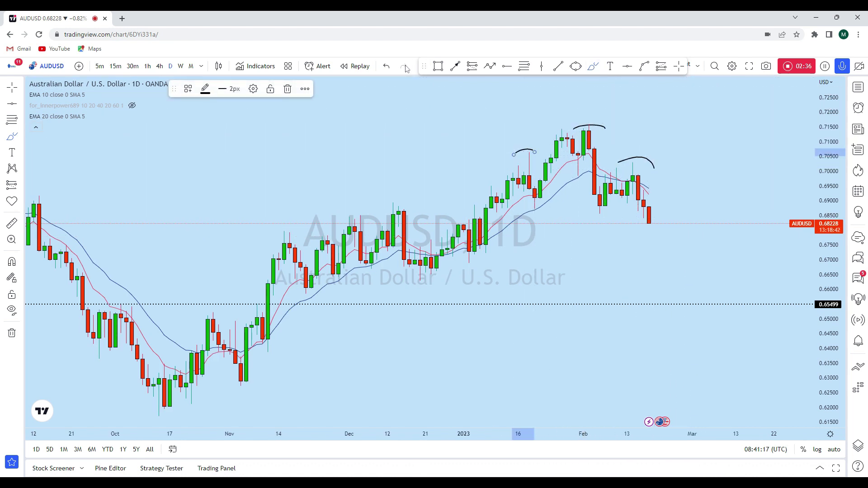
pyautogui.click(387, 66)
pyautogui.click(387, 66)
pyautogui.click(387, 66)
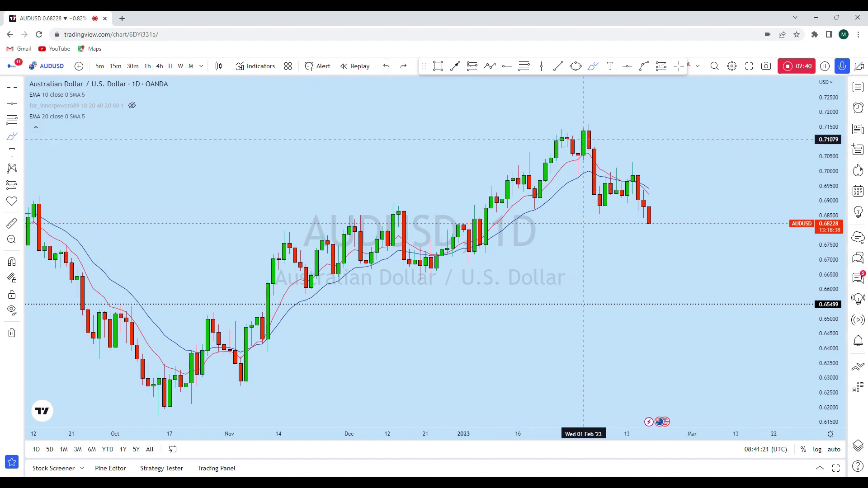
# Step: Brush a stroke down the last two daily candles and a loop with a vertical drop at the latest candle, undoing each
pyautogui.scroll(-2, 722, 277)
pyautogui.scroll(2, 714, 276)
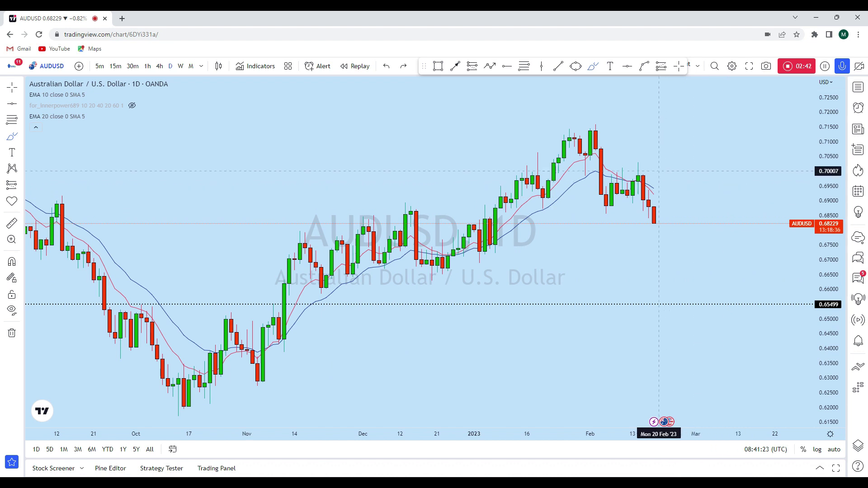
pyautogui.scroll(-2, 679, 181)
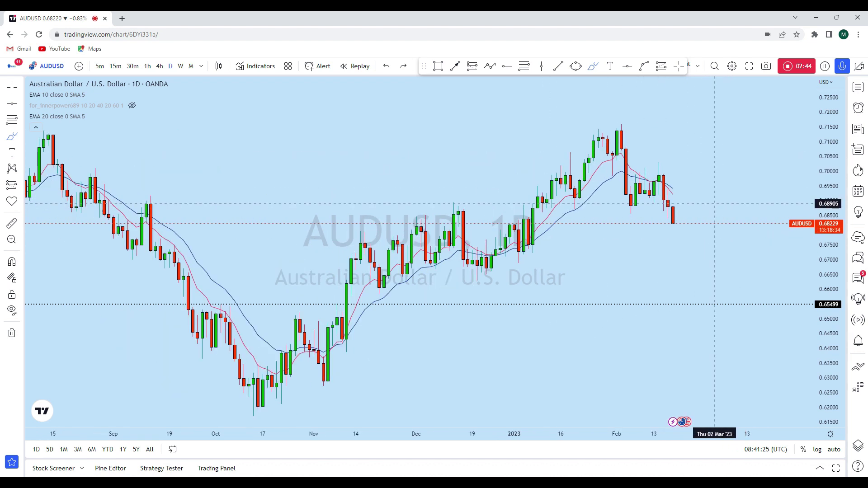
pyautogui.click(12, 87)
pyautogui.moveTo(771, 163); pyautogui.dragTo(736, 223)
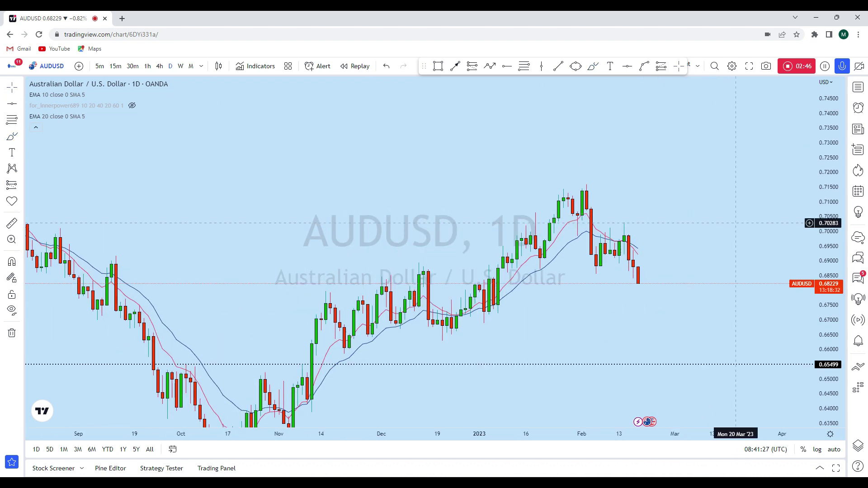
pyautogui.scroll(2, 592, 316)
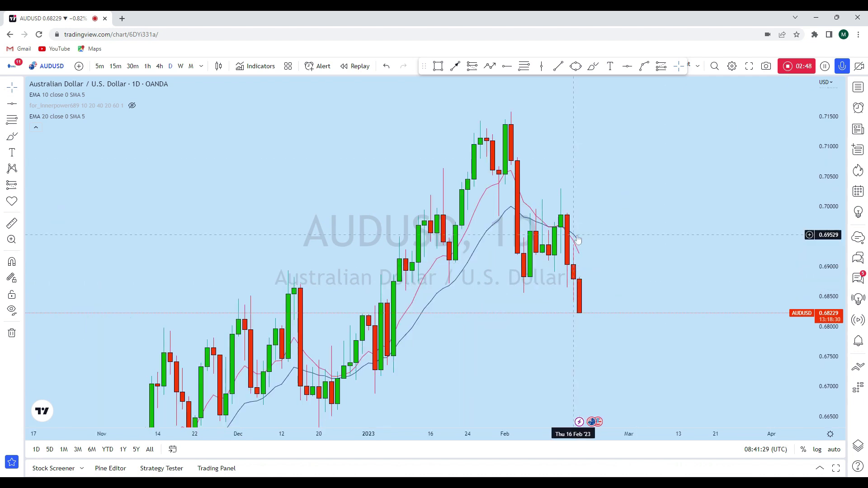
pyautogui.click(593, 66)
pyautogui.moveTo(574, 240); pyautogui.dragTo(579, 314)
pyautogui.hotkey('ctrl', 'z')
pyautogui.moveTo(590, 274)
pyautogui.mouseDown()
pyautogui.moveTo(580, 273)
pyautogui.moveTo(579, 369)
pyautogui.mouseUp()
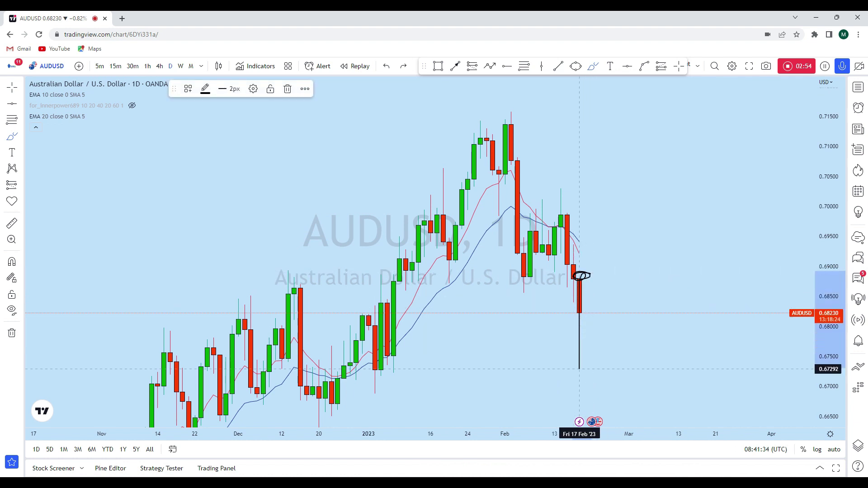
pyautogui.click(386, 66)
# Step: Brush a stroke from the early-January lows towards March and a wavy drop from the latest candle to about 0.666, undoing each
pyautogui.scroll(-2, 701, 247)
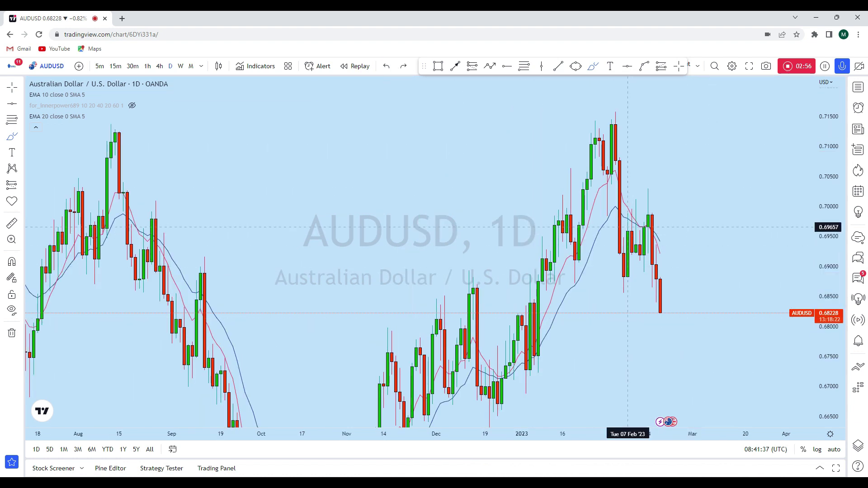
pyautogui.scroll(3, 615, 225)
pyautogui.moveTo(454, 332); pyautogui.dragTo(701, 380)
pyautogui.click(386, 66)
pyautogui.moveTo(611, 315); pyautogui.dragTo(615, 403)
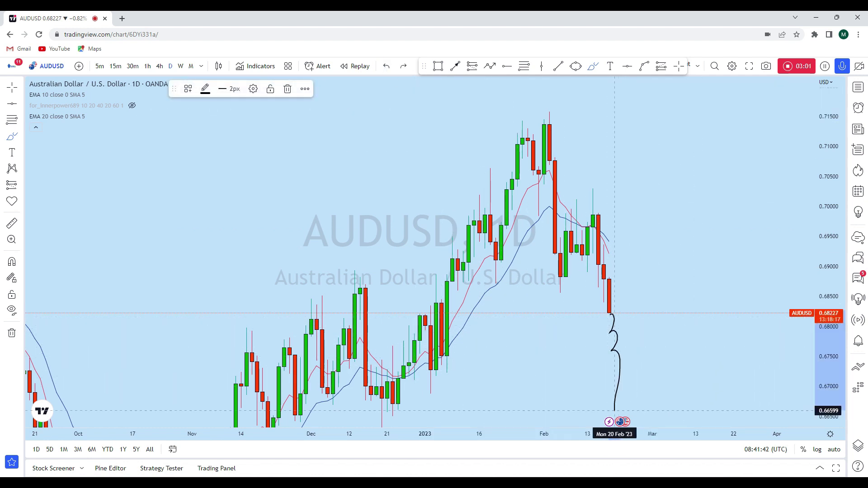
pyautogui.click(386, 66)
# Step: Brush a horizontal stroke along the 0.65499 line from the October 2022 candles into the future area, and undo it
pyautogui.scroll(-5, 684, 420)
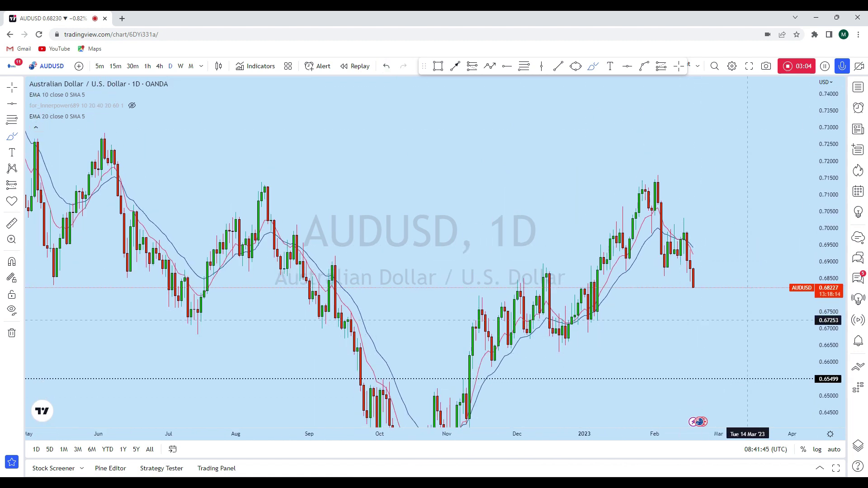
pyautogui.moveTo(382, 380); pyautogui.dragTo(806, 377)
pyautogui.scroll(1, 730, 358)
pyautogui.scroll(-1, 412, 379)
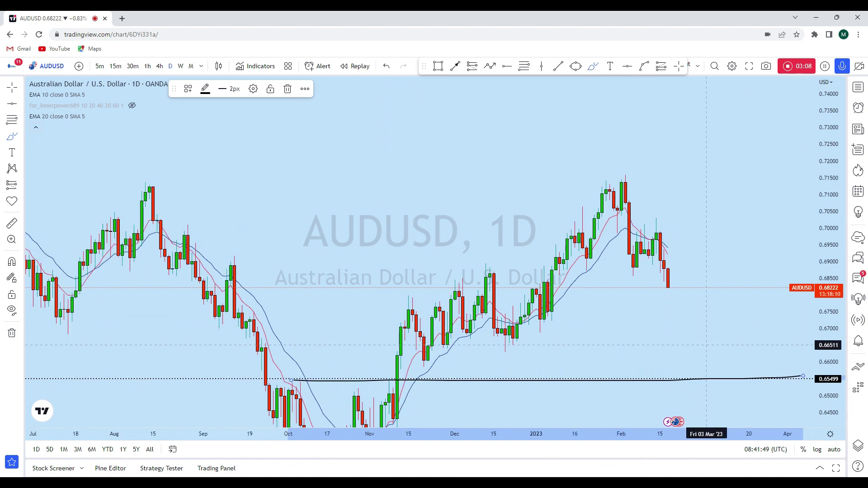
pyautogui.hotkey('ctrl', 'z')
# Step: Brush circles on the 0.65499 line at October and November 2022 and a projected touch in March 2023, and undo them
pyautogui.scroll(-3, 504, 384)
pyautogui.moveTo(502, 383)
pyautogui.mouseDown()
pyautogui.moveTo(515, 377)
pyautogui.moveTo(503, 381)
pyautogui.mouseUp()
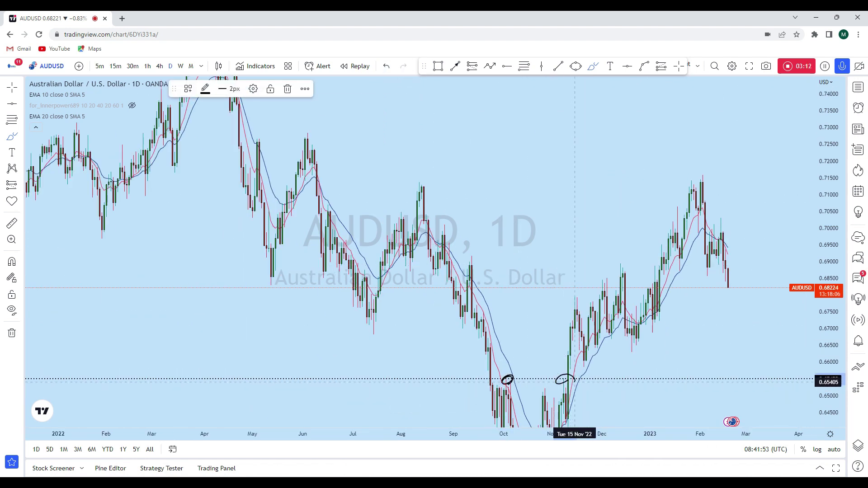
pyautogui.scroll(1, 737, 384)
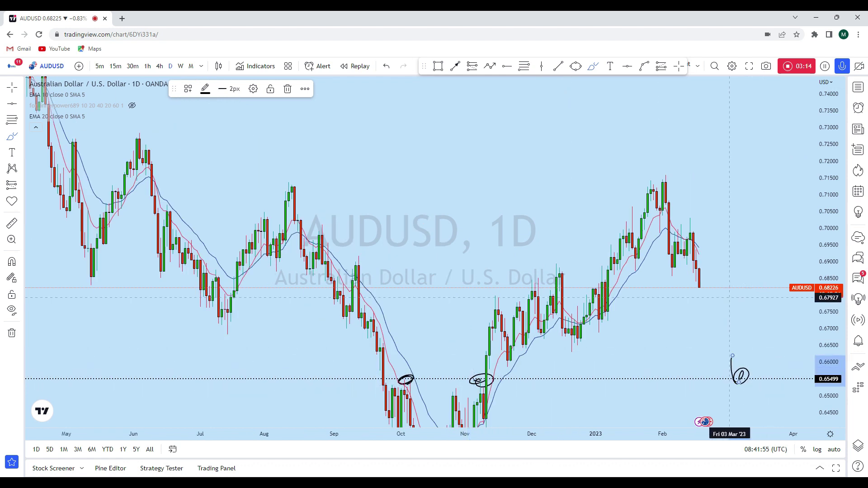
pyautogui.click(387, 65)
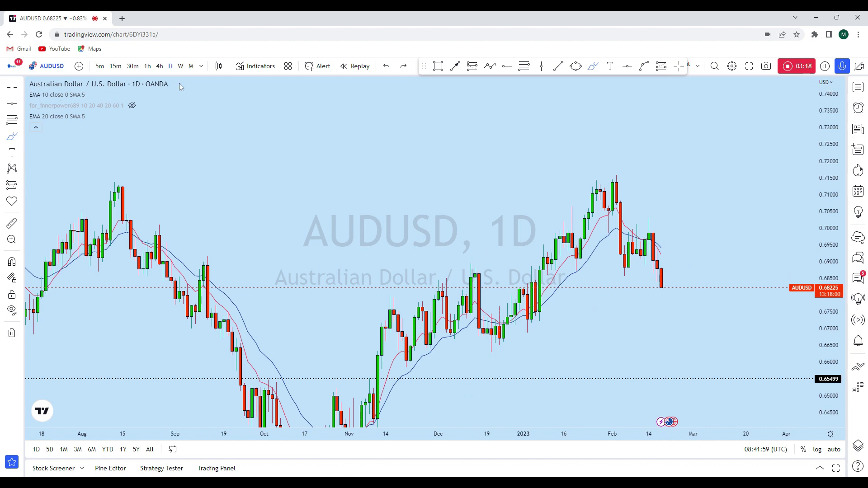
# Step: Switch the chart to the 4h timeframe and enlarge its price scale around the recent candles
pyautogui.click(160, 66)
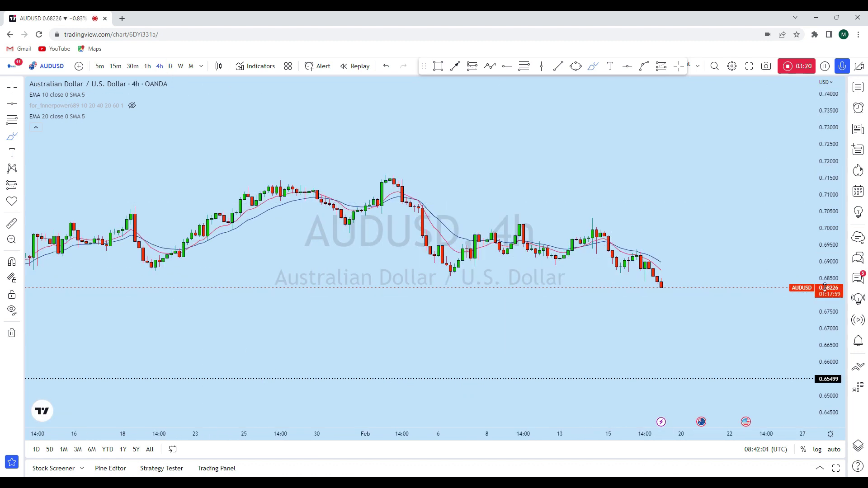
pyautogui.scroll(5, 659, 275)
pyautogui.scroll(-10, 658, 275)
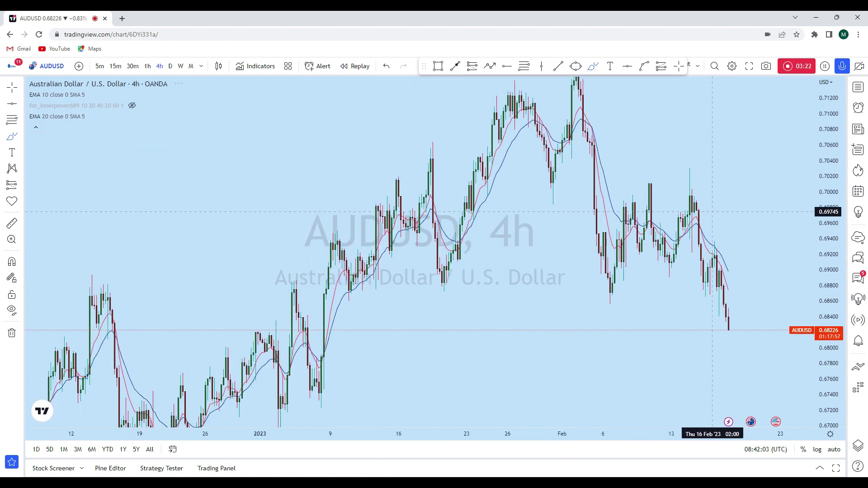
# Step: Brush circles around the 14 February high and the preceding peak near 0.701, and undo both
pyautogui.click(594, 66)
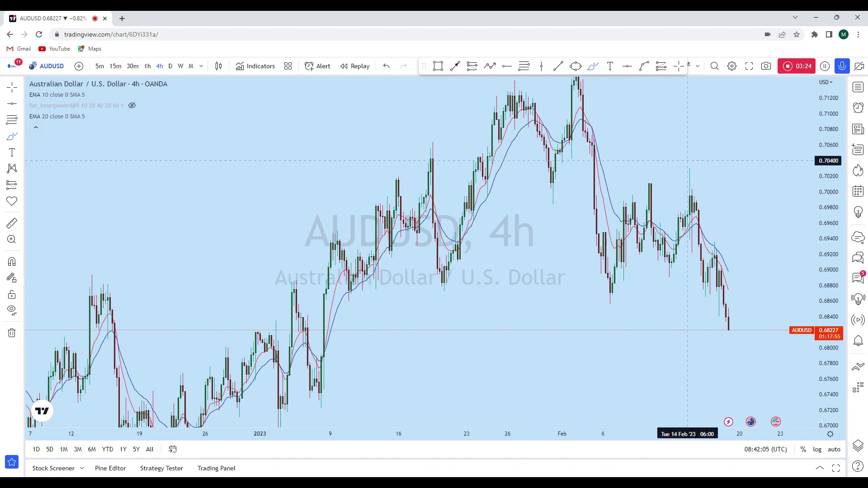
pyautogui.moveTo(699, 169); pyautogui.dragTo(690, 175)
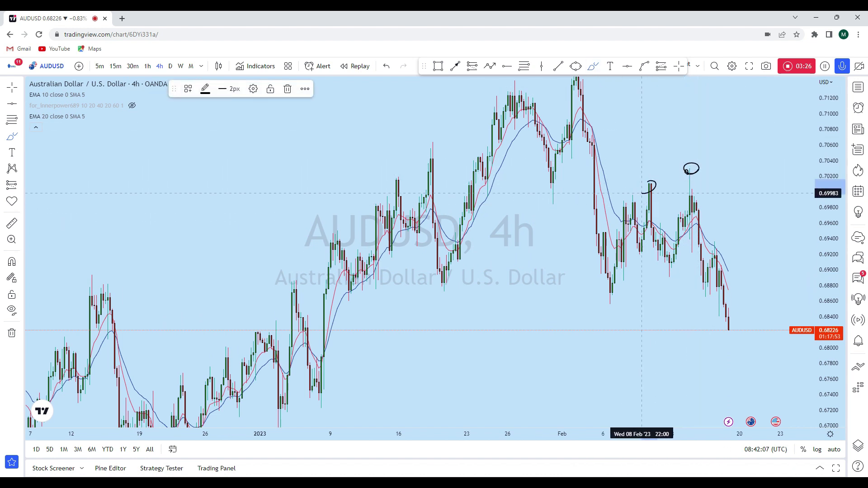
pyautogui.moveTo(642, 189); pyautogui.dragTo(650, 183)
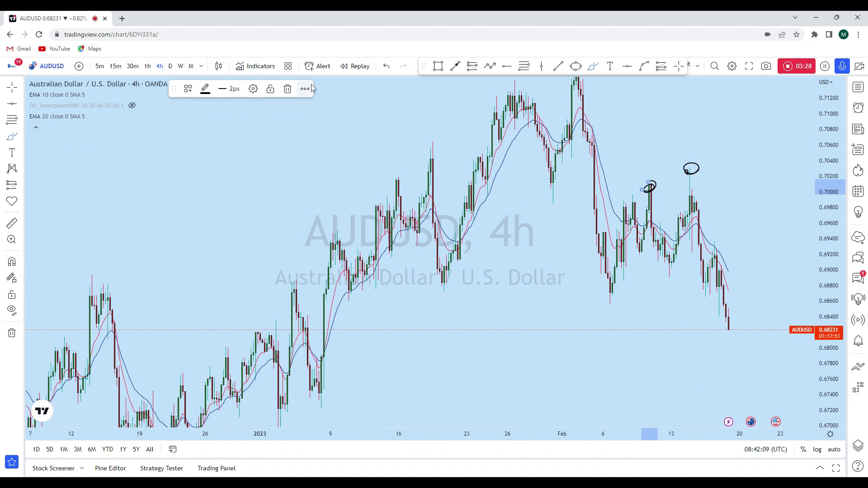
pyautogui.click(386, 67)
pyautogui.click(385, 67)
# Step: Brush a stepped falling path from the circled 14 February high down to about 0.674, and undo it
pyautogui.scroll(3, 624, 181)
pyautogui.moveTo(640, 173)
pyautogui.mouseDown()
pyautogui.moveTo(656, 171)
pyautogui.moveTo(650, 175)
pyautogui.moveTo(663, 197)
pyautogui.moveTo(663, 267)
pyautogui.moveTo(689, 251)
pyautogui.moveTo(711, 394)
pyautogui.mouseUp()
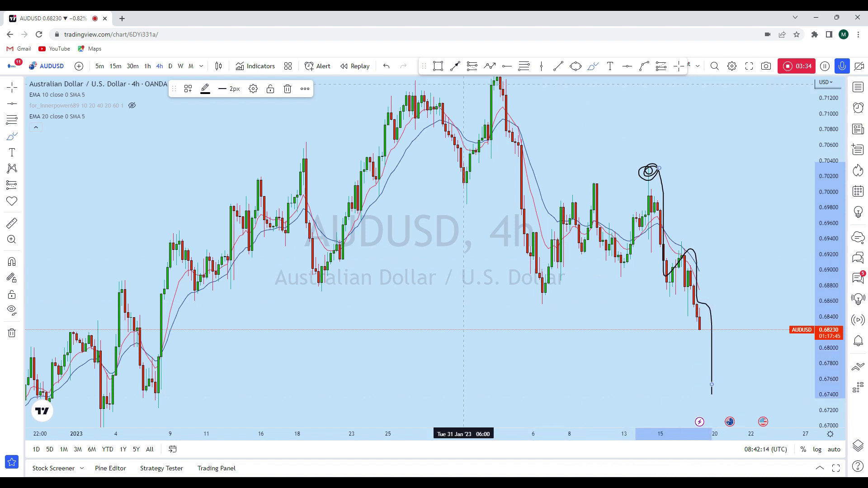
pyautogui.click(386, 66)
# Step: Draw a descending trend line beneath the February swing lows, from about 7 February to past 20 February
pyautogui.scroll(2, 649, 272)
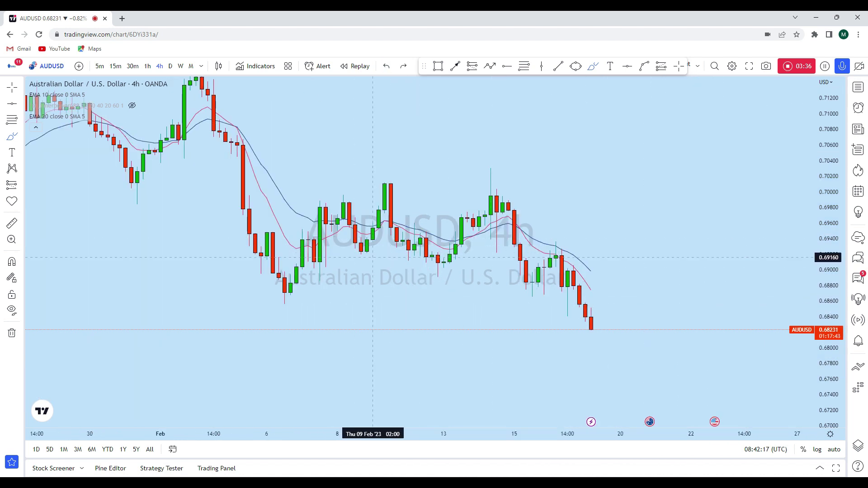
pyautogui.click(560, 66)
pyautogui.click(296, 239)
pyautogui.click(661, 326)
pyautogui.click(661, 326)
# Step: Brush a path from the 16 February high near 0.690 down through the trend line and back up to it, and undo it
pyautogui.moveTo(676, 276); pyautogui.dragTo(732, 246)
pyautogui.scroll(2, 698, 240)
pyautogui.moveTo(746, 212); pyautogui.dragTo(776, 188)
pyautogui.moveTo(825, 352); pyautogui.dragTo(814, 215)
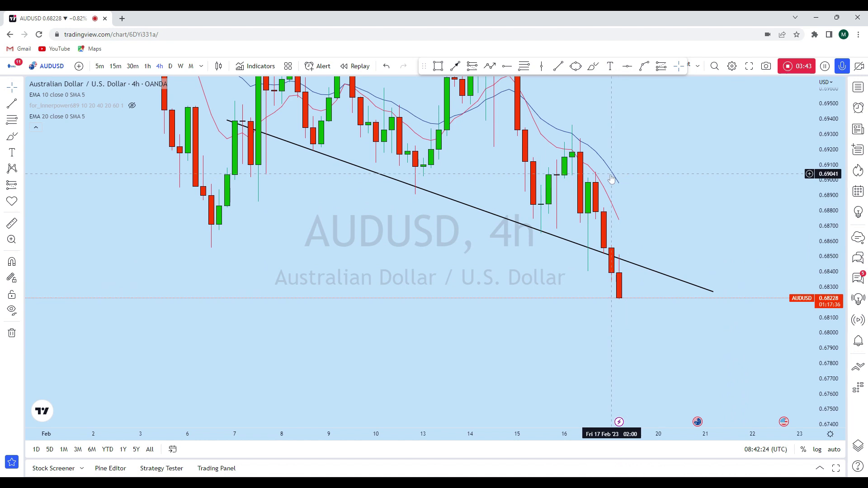
pyautogui.click(593, 66)
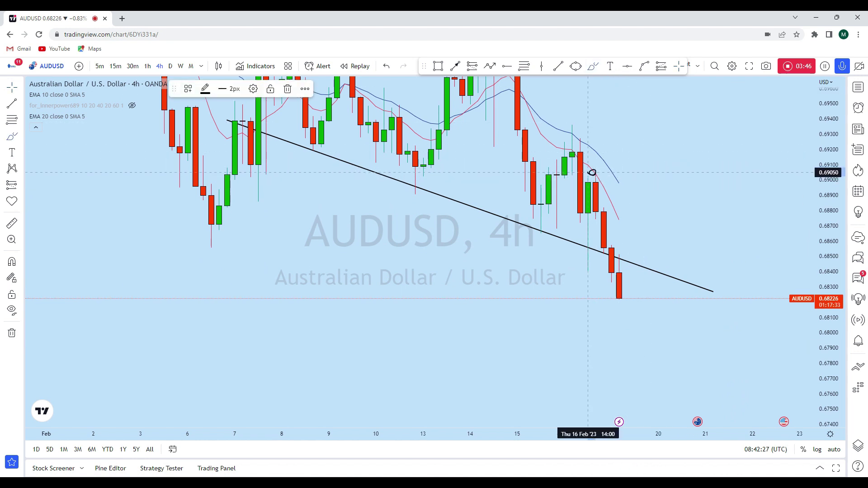
pyautogui.moveTo(595, 173)
pyautogui.mouseDown()
pyautogui.moveTo(612, 310)
pyautogui.moveTo(634, 262)
pyautogui.mouseUp()
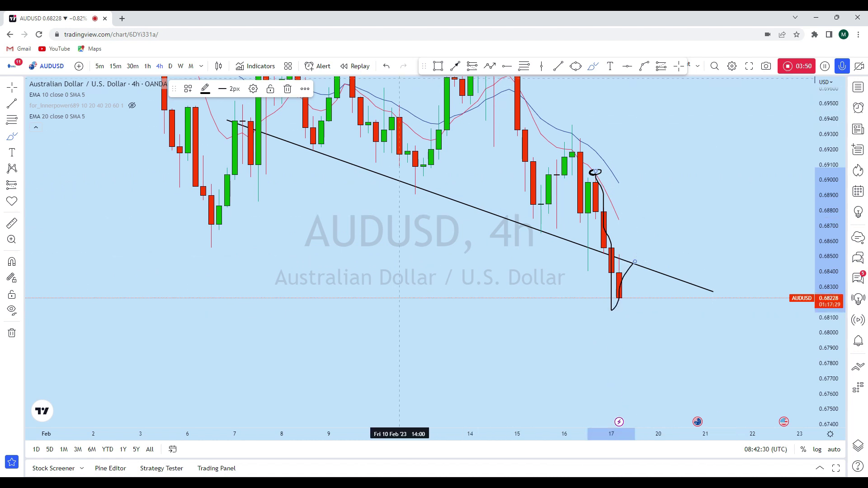
pyautogui.hotkey('ctrl', 'z')
# Step: Draw a path arrow from the 16 February high below the trend line, retesting it twice, and falling to about 0.675
pyautogui.click(490, 67)
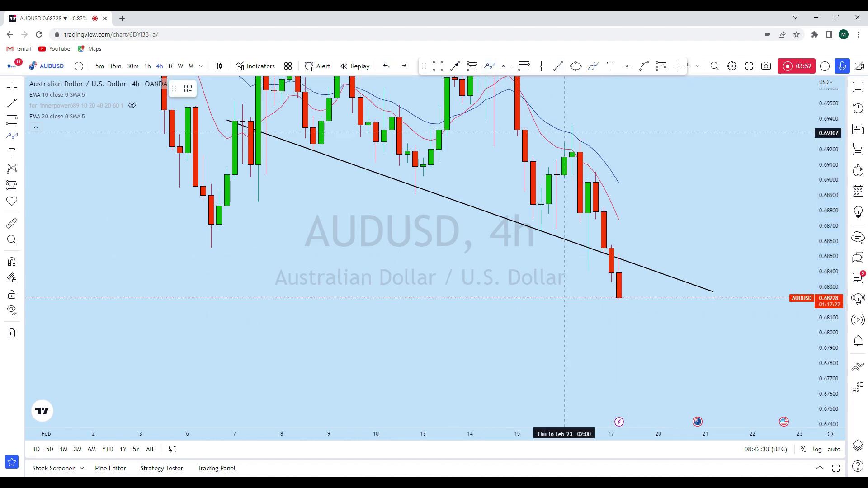
pyautogui.click(611, 311)
pyautogui.click(635, 267)
pyautogui.click(643, 285)
pyautogui.click(658, 271)
pyautogui.doubleClick(690, 405)
# Step: Draw an ellipse around the projected trend-line retest near 20 February at about 0.684
pyautogui.moveTo(690, 242); pyautogui.dragTo(684, 184)
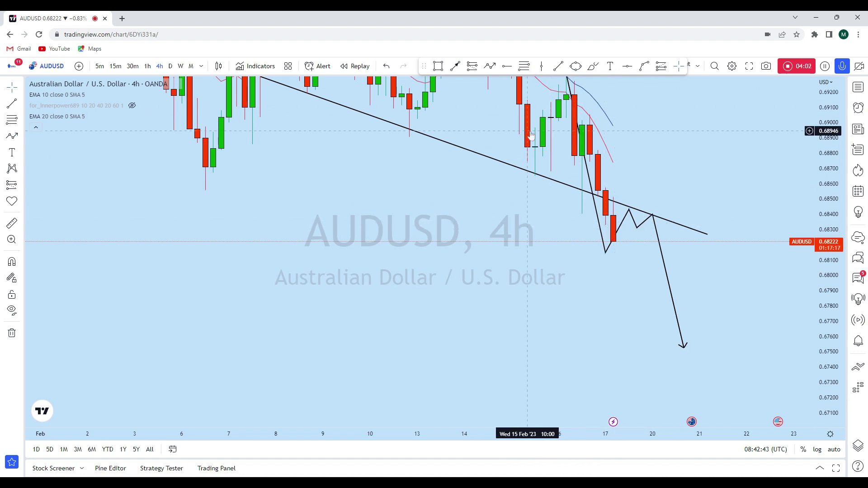
pyautogui.click(576, 66)
pyautogui.click(637, 218)
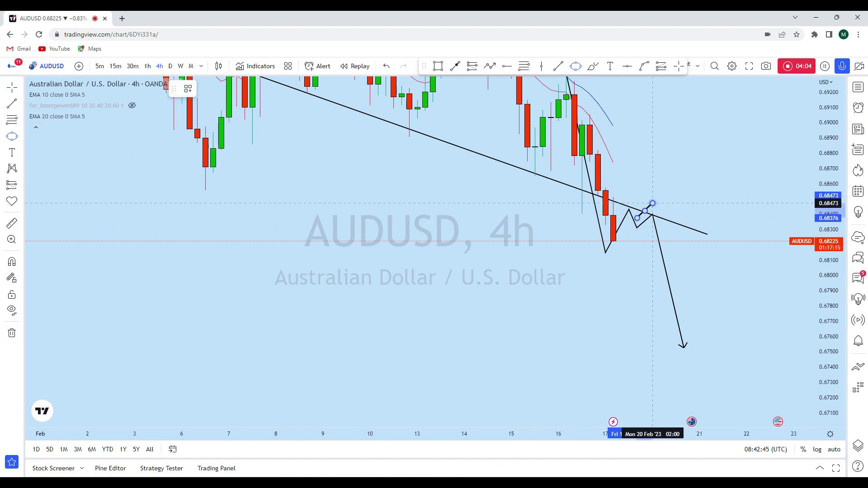
pyautogui.click(657, 220)
pyautogui.moveTo(727, 177); pyautogui.dragTo(695, 160)
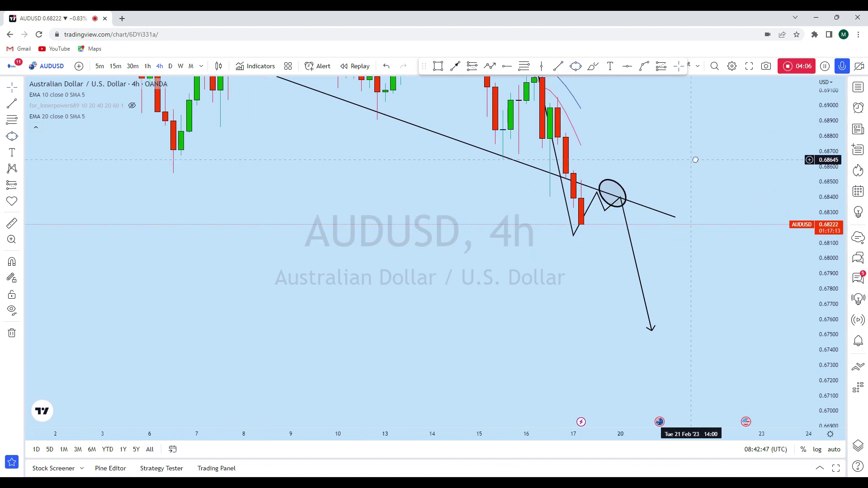